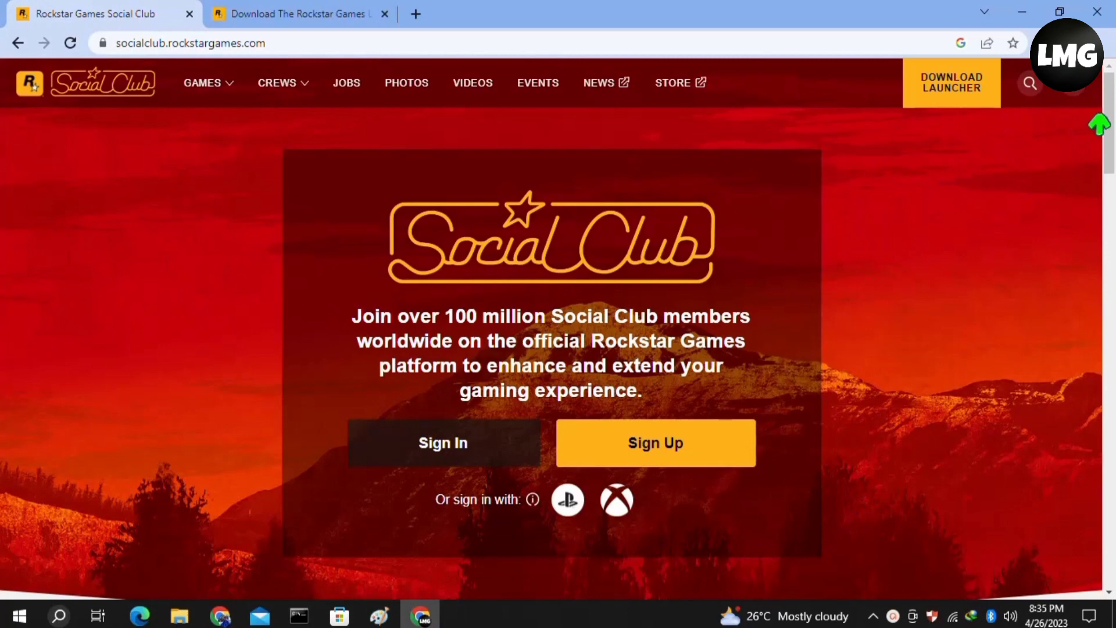
Choose SIGN IN from the profile menu on socialclub.rockstargames.com to load the sign-in form
left_click(1069, 87)
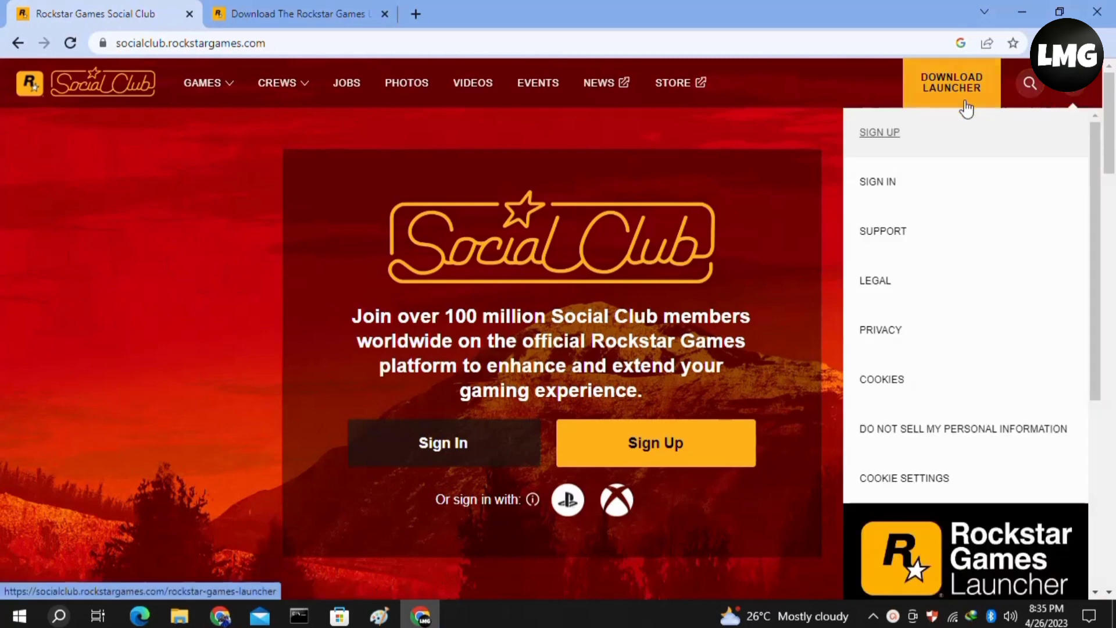
left_click(930, 194)
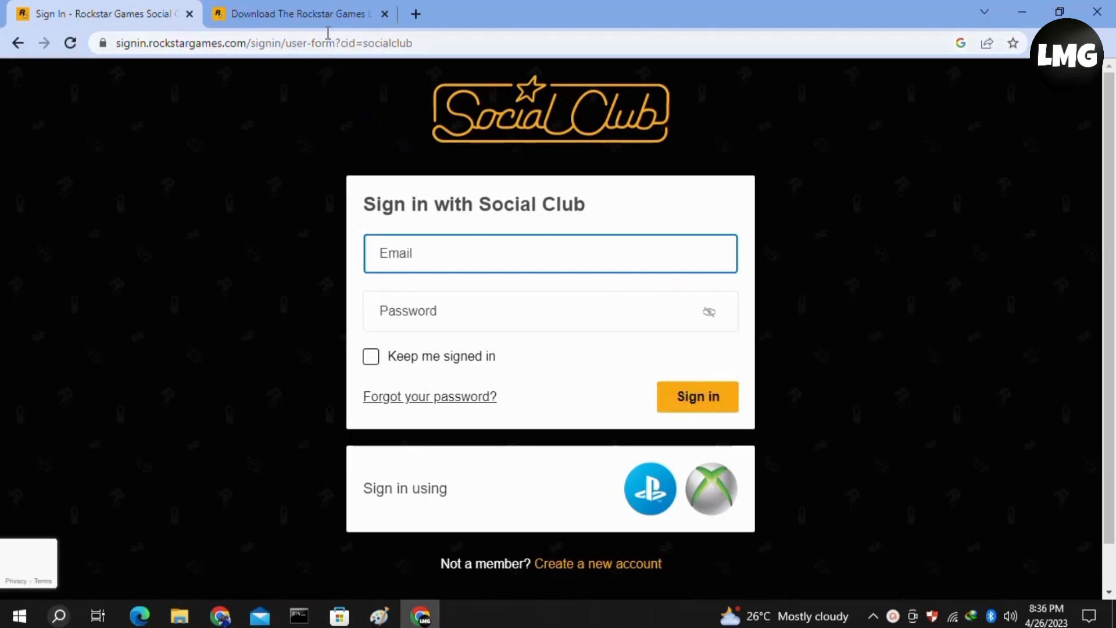
Bring up the Download The Rockstar Games Launcher article, highlight its heading, then minimize Chrome
left_click(299, 13)
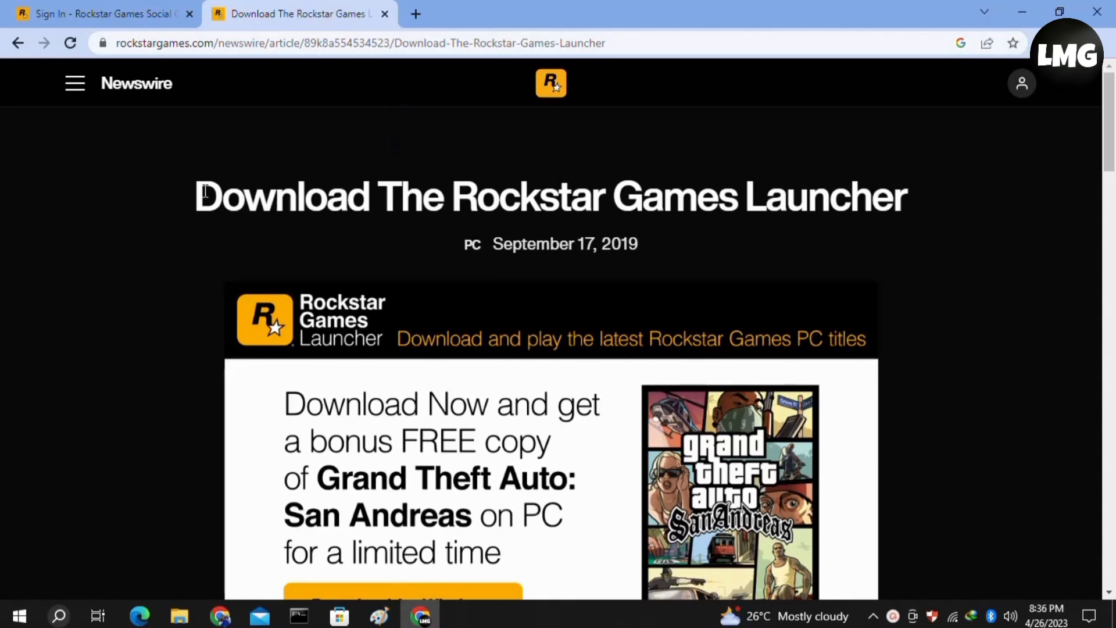
mouse_move(196, 197)
left_mouse_down()
mouse_move(927, 236)
mouse_move(538, 286)
left_mouse_up()
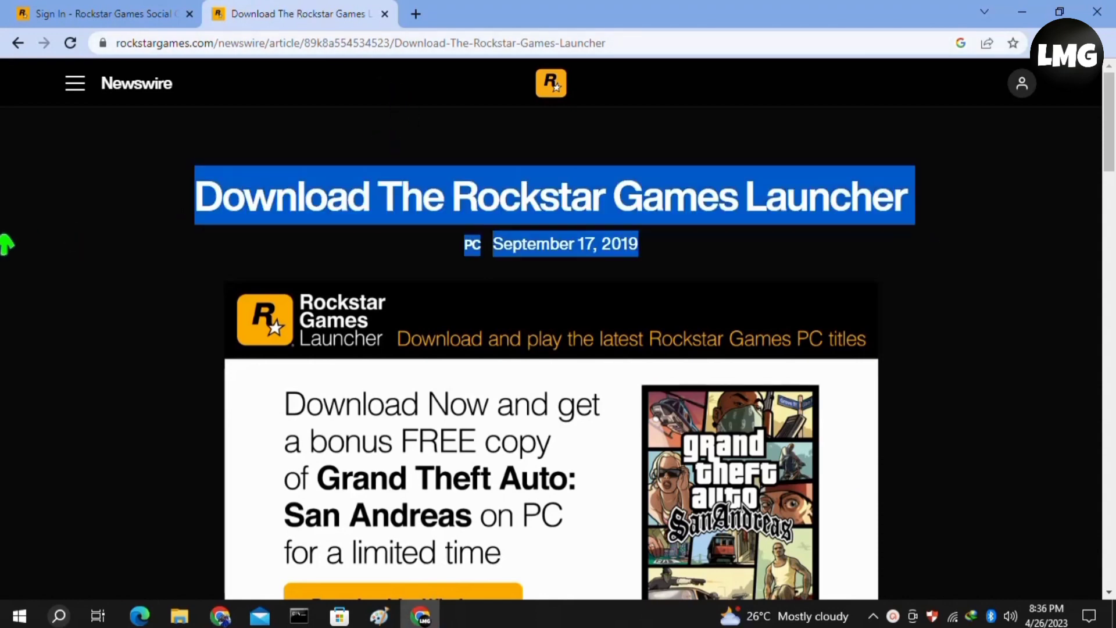
left_click(962, 306)
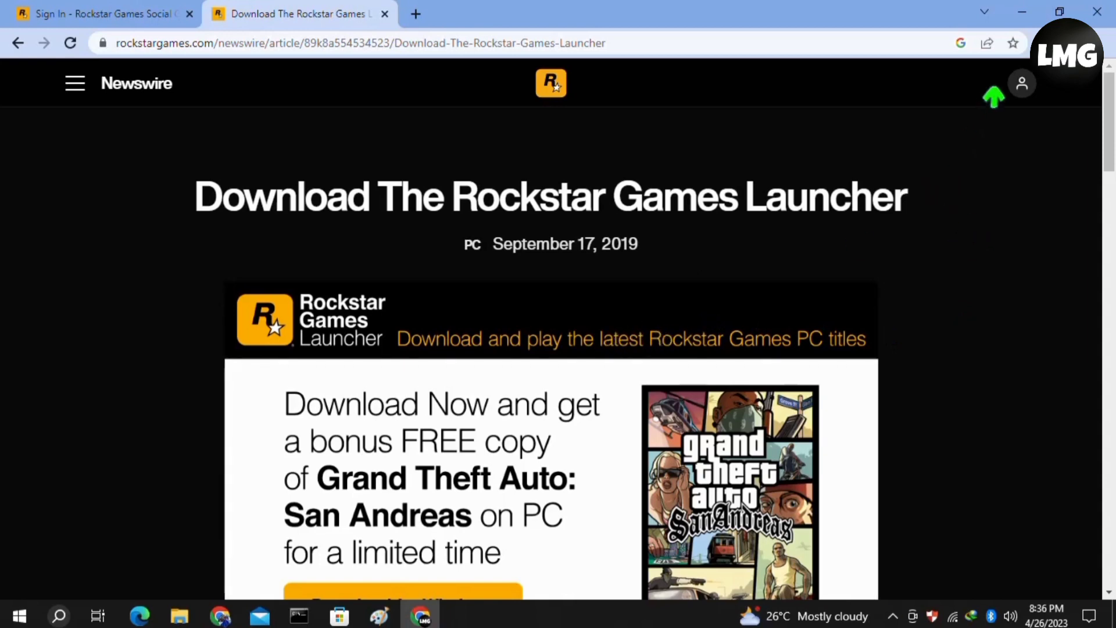
left_click(1022, 12)
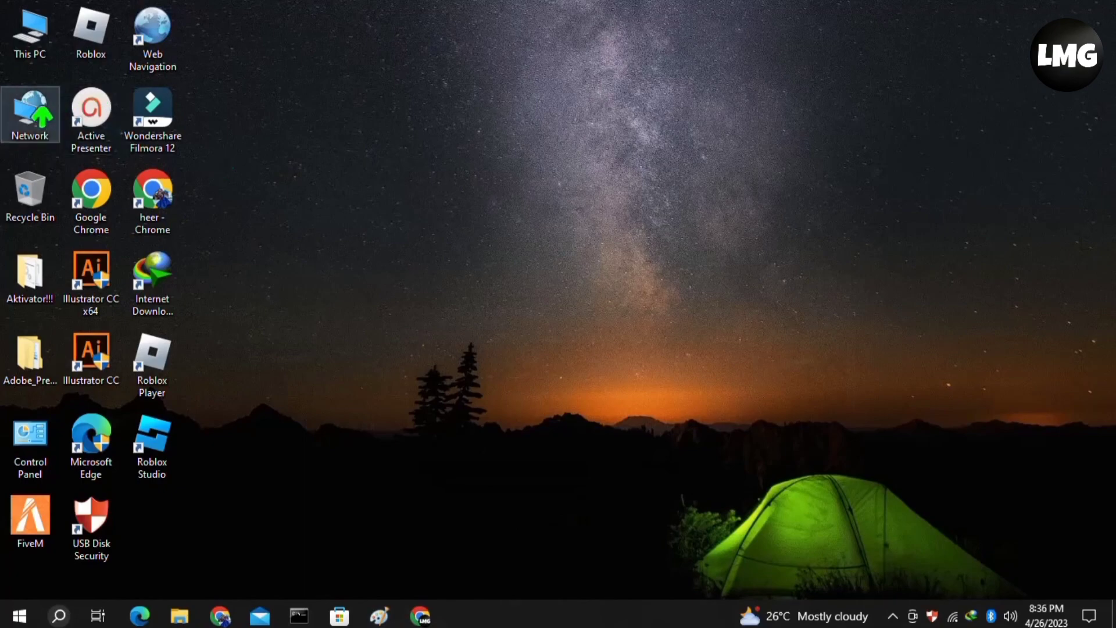
Browse from This PC through Local Disk (C:) into the Program Files folder
double_click(32, 55)
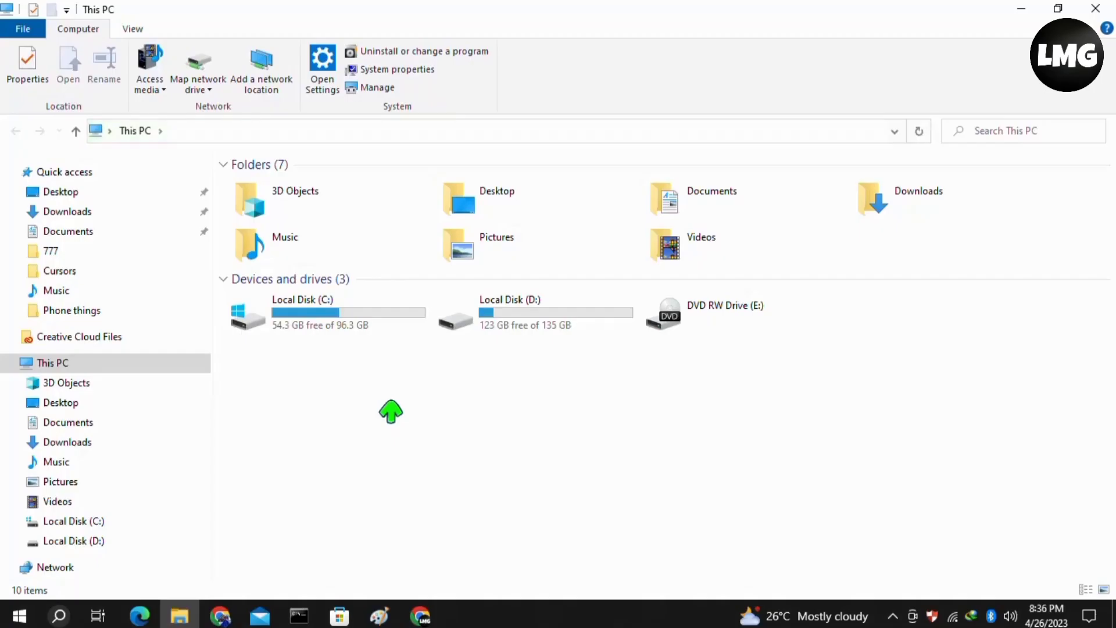
left_click(341, 319)
double_click(340, 325)
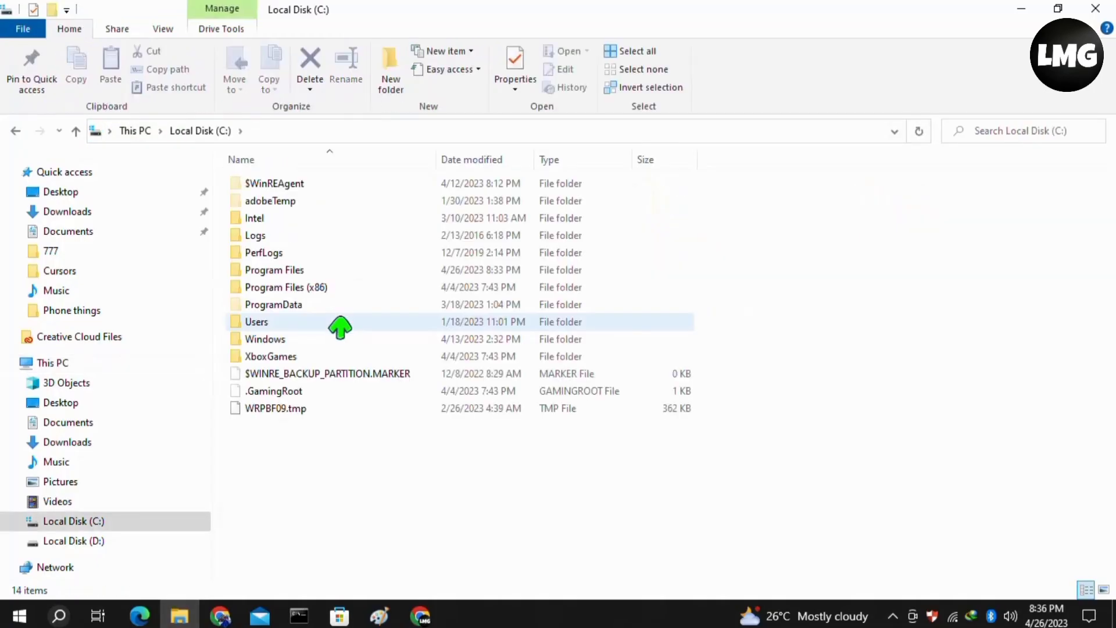
left_click(299, 273)
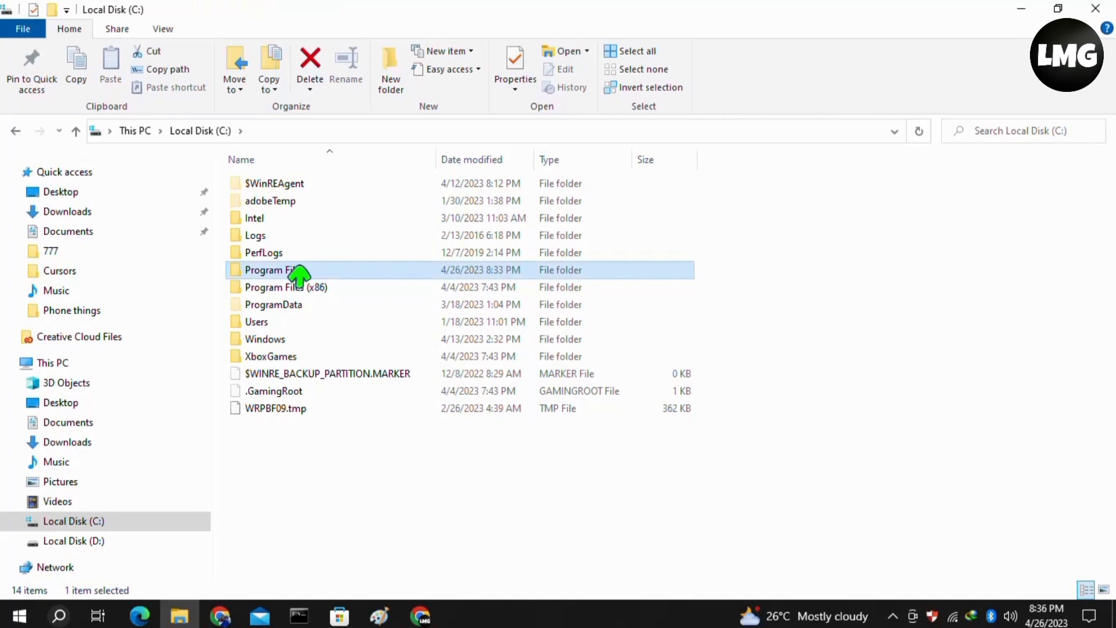
double_click(342, 278)
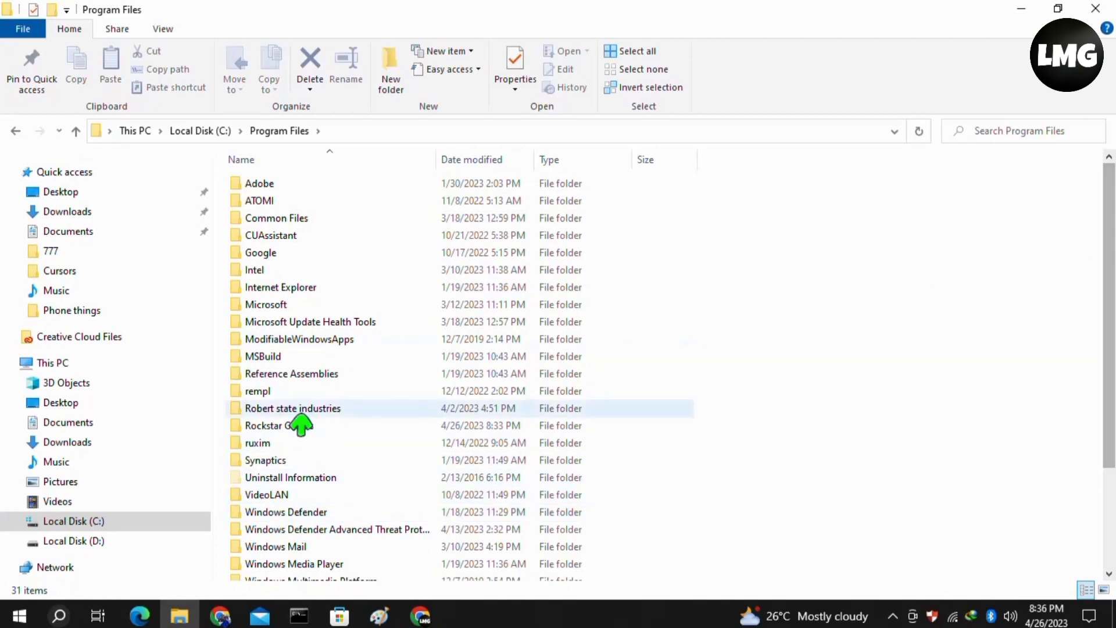
Delete the Rockstar Games folder from Program Files
left_click(287, 428)
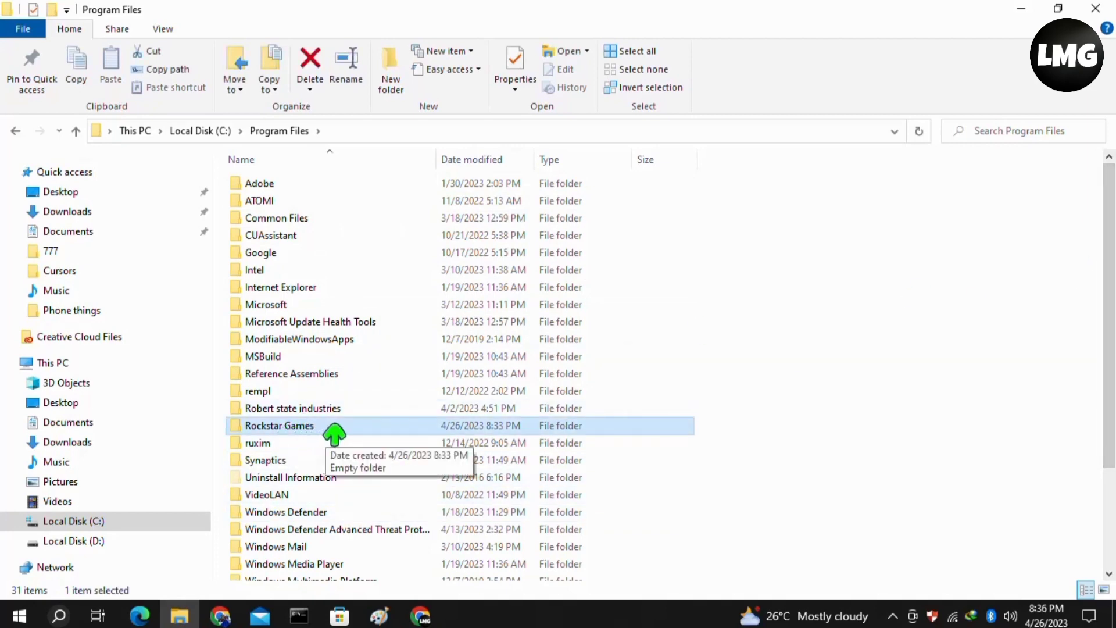
key("F2")
key("Escape")
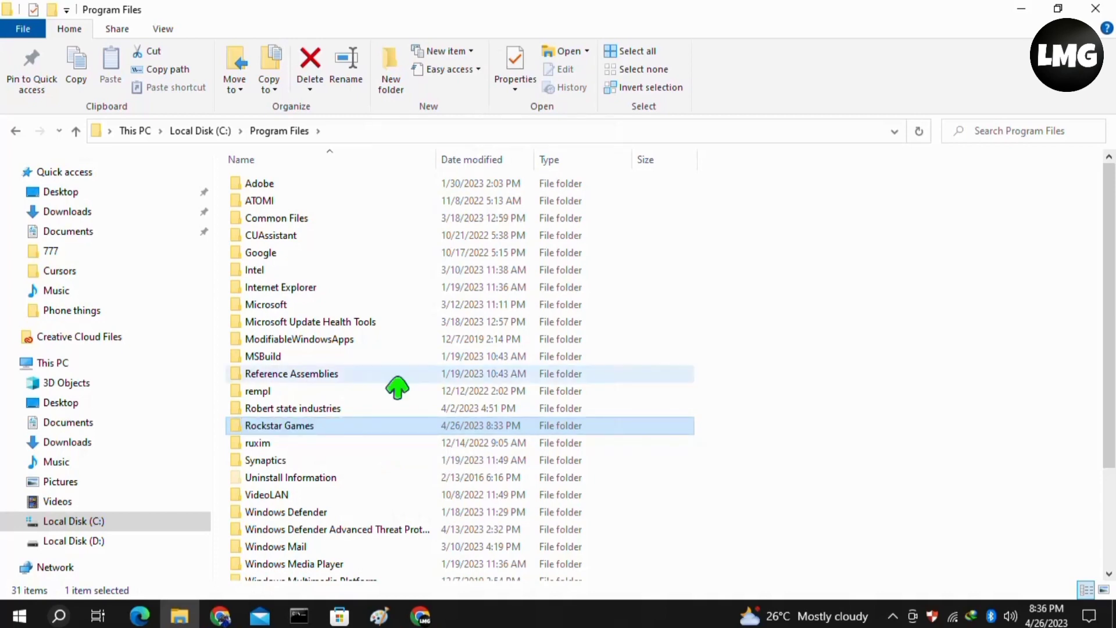
key("Delete")
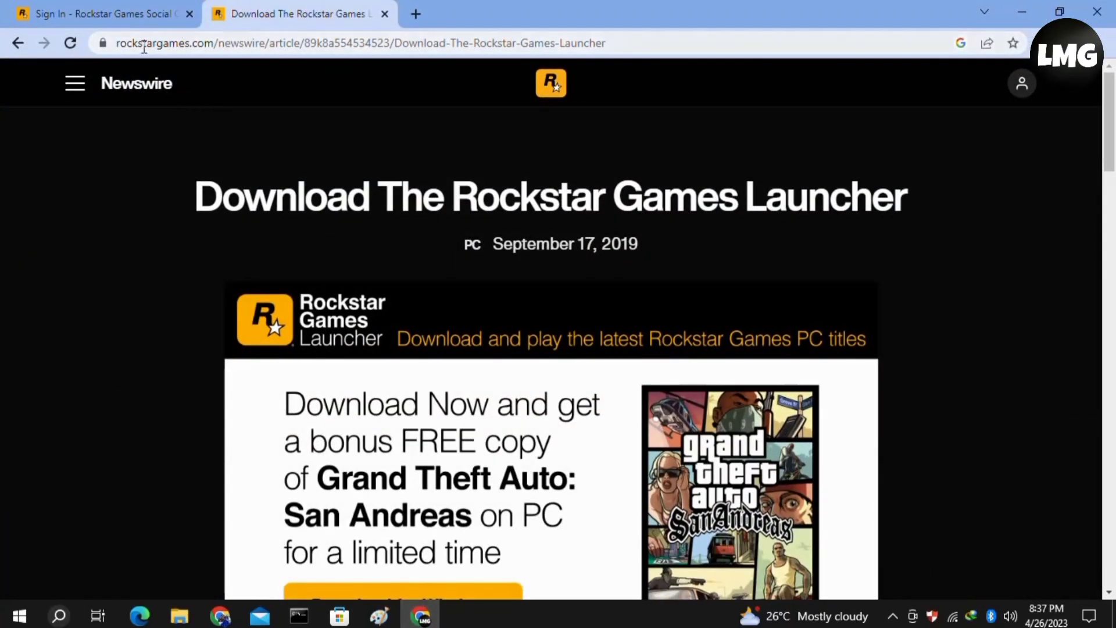
Highlight rockstargames.com in the page address, then minimize Chrome to the desktop
double_click(126, 44)
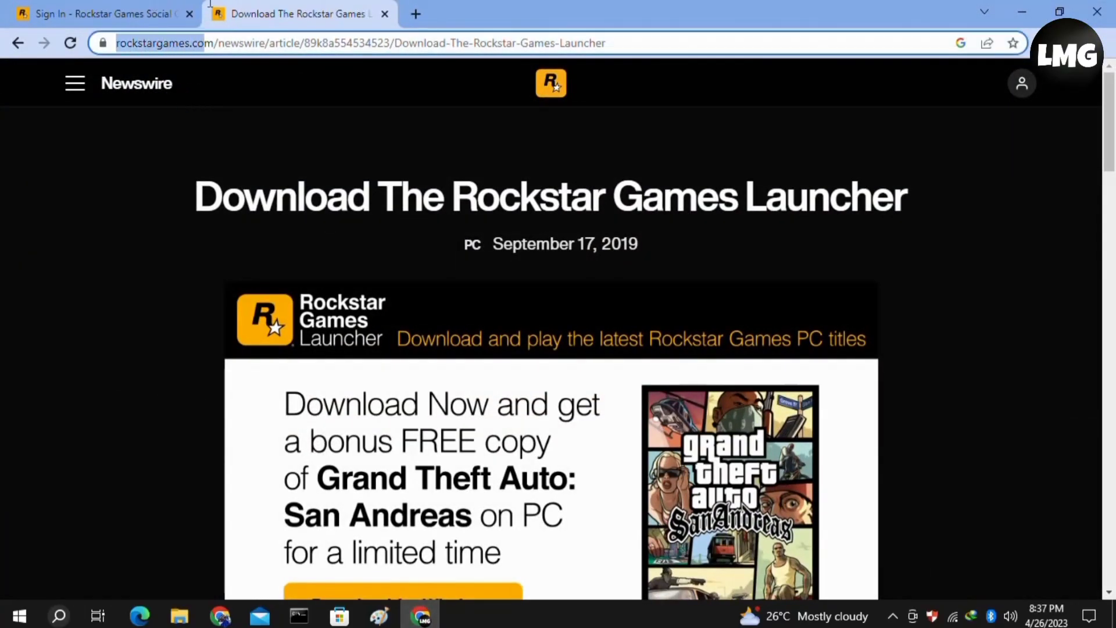
left_click_drag(178, 4, 216, 10)
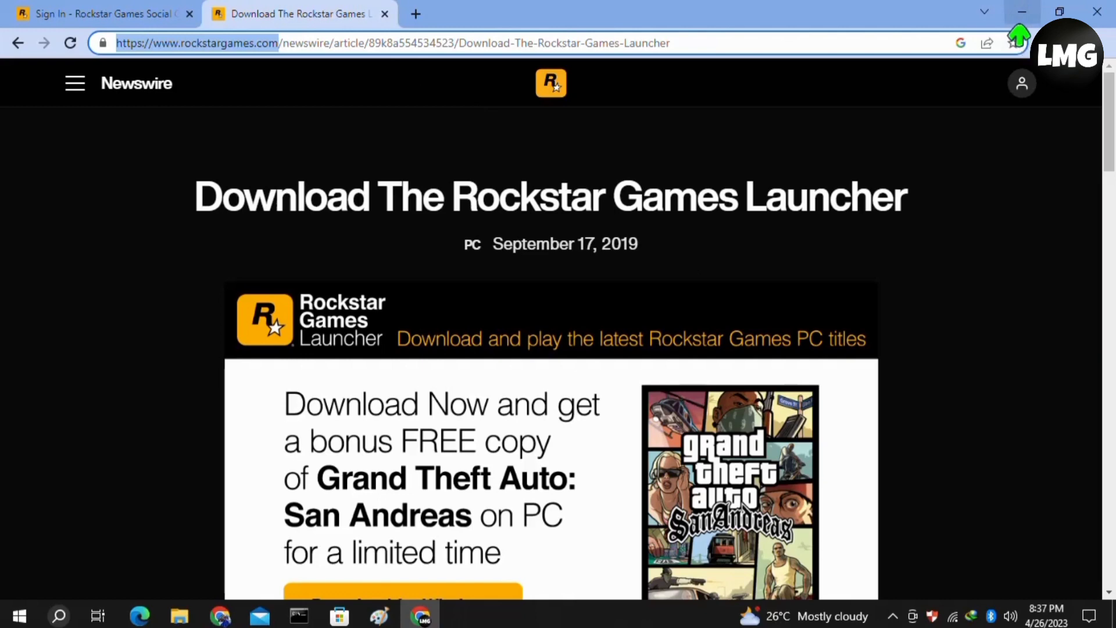
left_click(1019, 28)
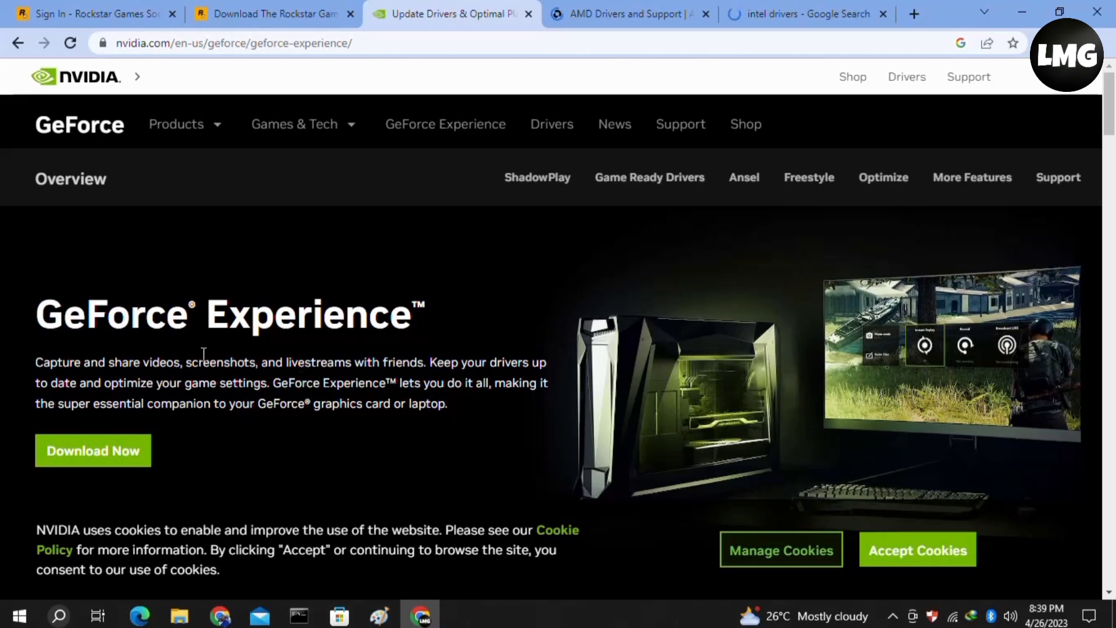
left_click_drag(61, 318, 108, 316)
left_click_drag(463, 288, 516, 298)
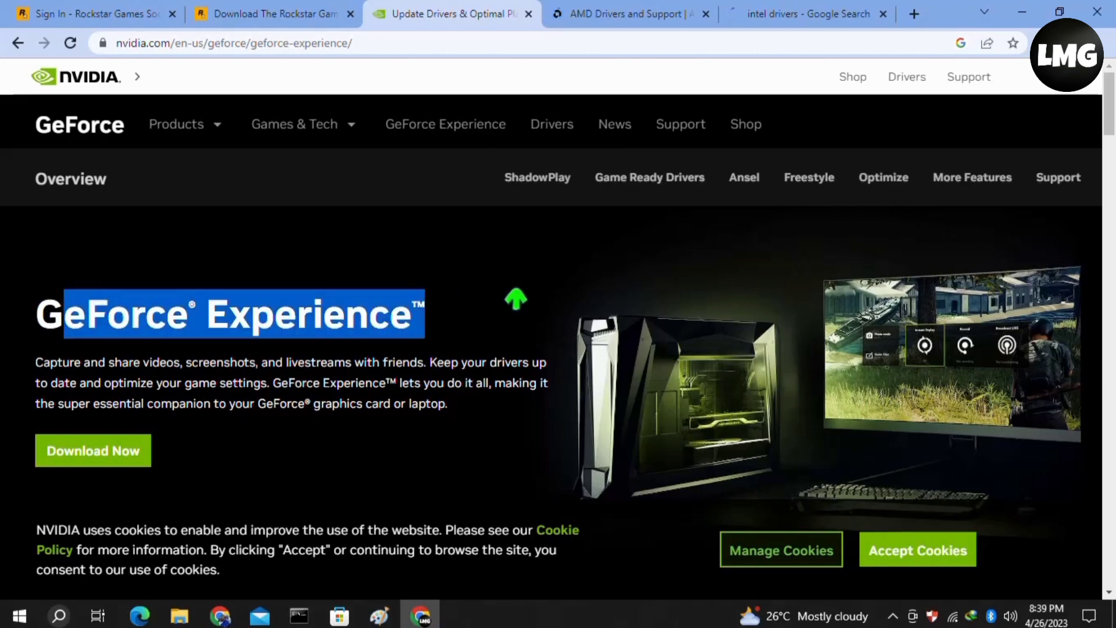
left_click(517, 299)
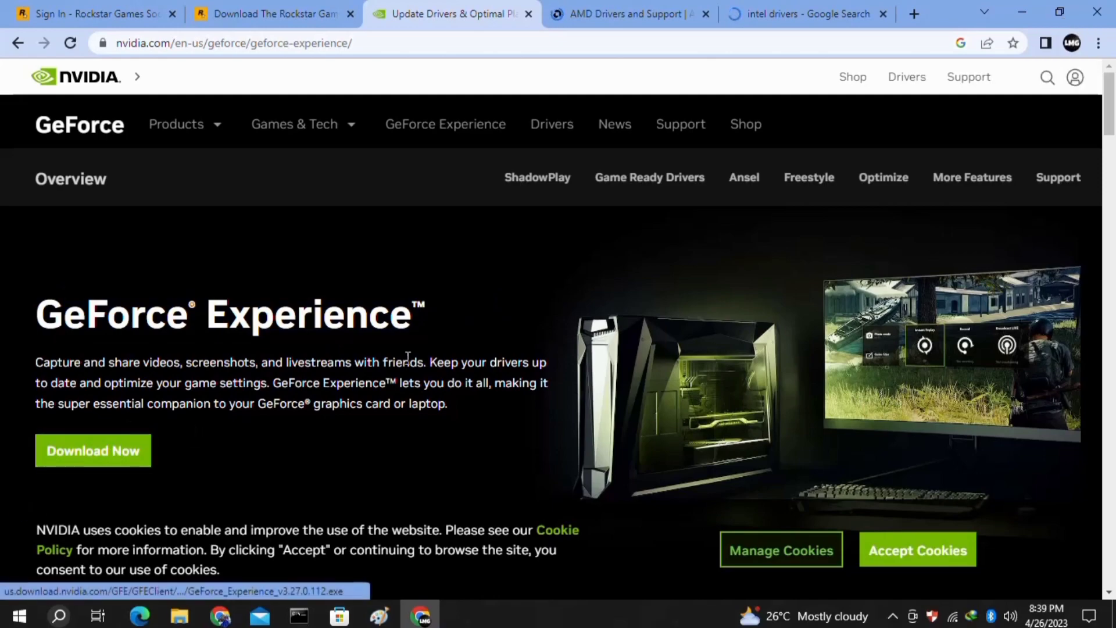